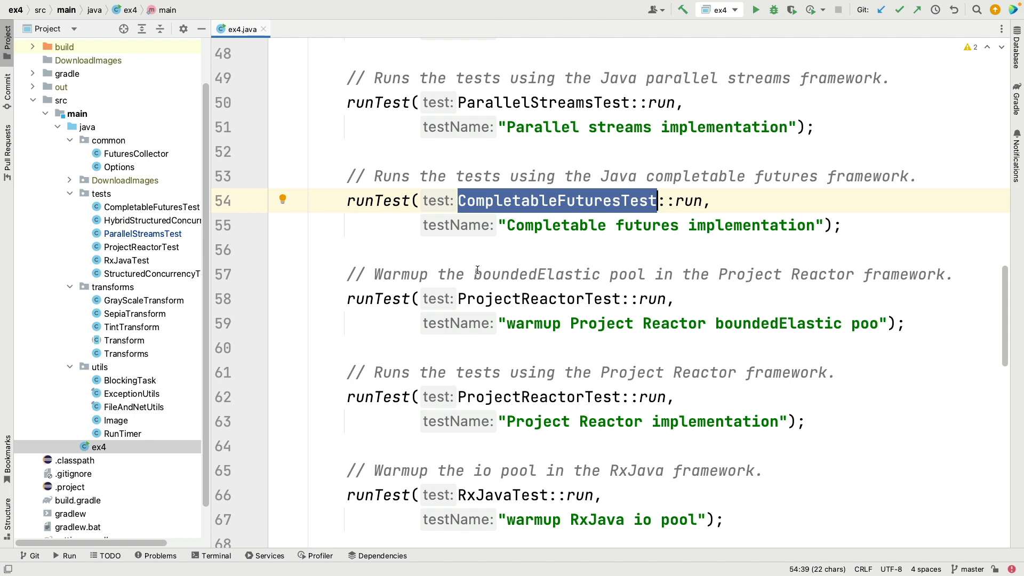
pyautogui.scroll(-2, 477, 271)
pyautogui.scroll(-1, 478, 271)
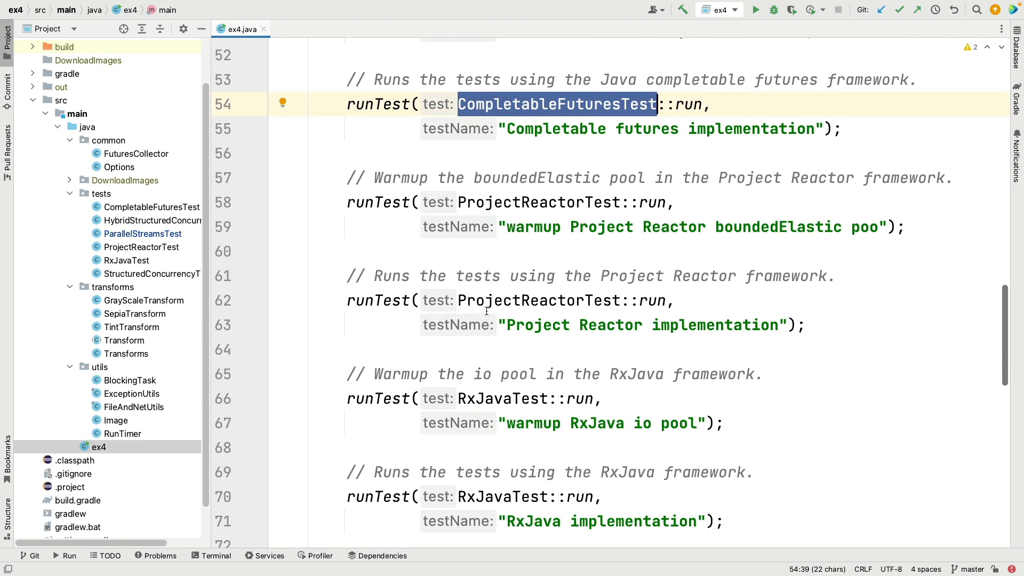
# Navigate from the ProjectReactorTest call on line 62 to its class declaration in ProjectReactorTest.java
pyautogui.doubleClick(488, 306)
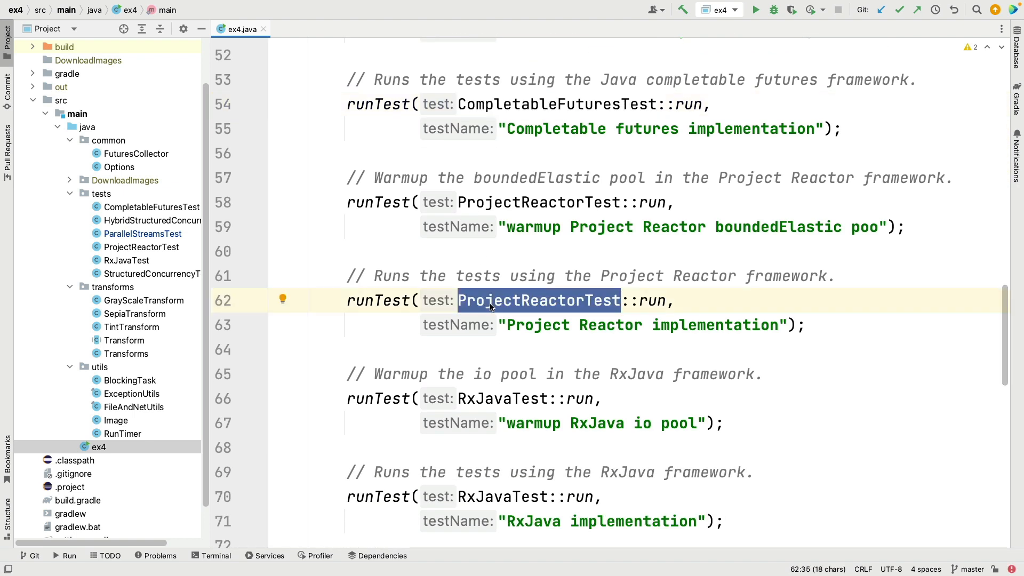
pyautogui.keyDown('ctrl'); pyautogui.click(489, 305); pyautogui.keyUp('ctrl')
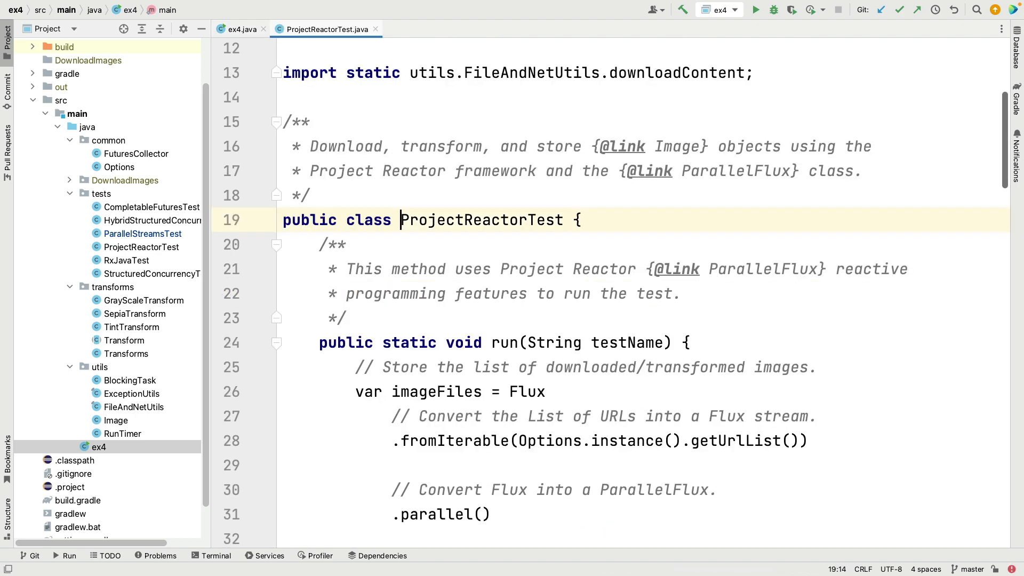
pyautogui.scroll(-2, 490, 306)
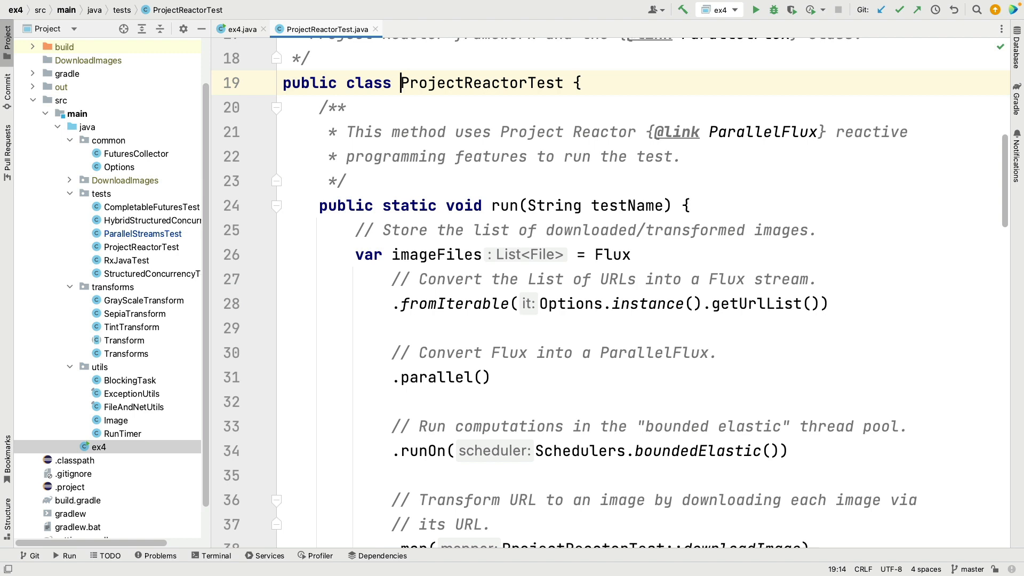
pyautogui.scroll(-2, 607, 304)
pyautogui.scroll(-1, 608, 304)
pyautogui.scroll(-1, 609, 304)
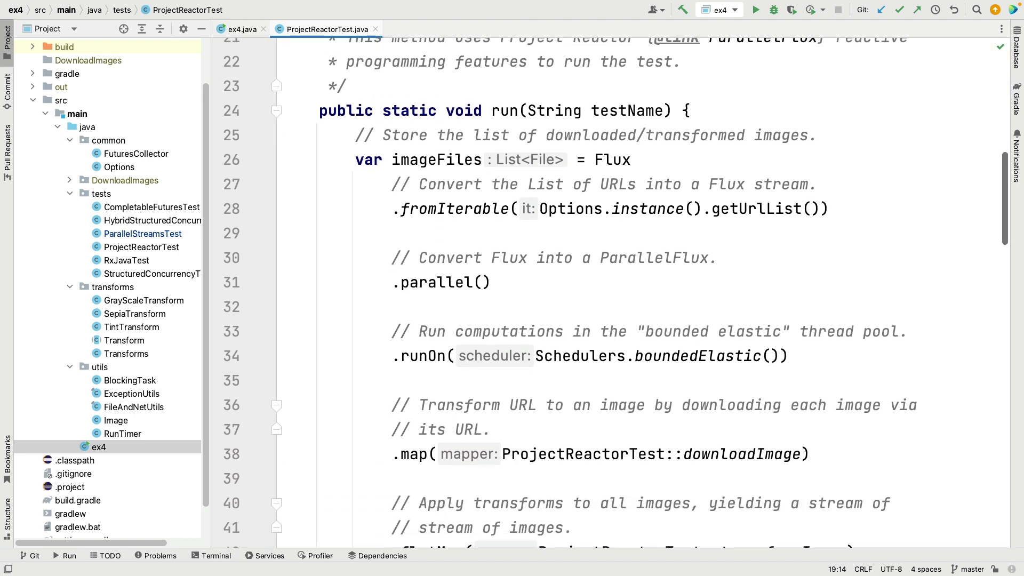
pyautogui.scroll(-1, 607, 305)
pyautogui.scroll(-1, 608, 304)
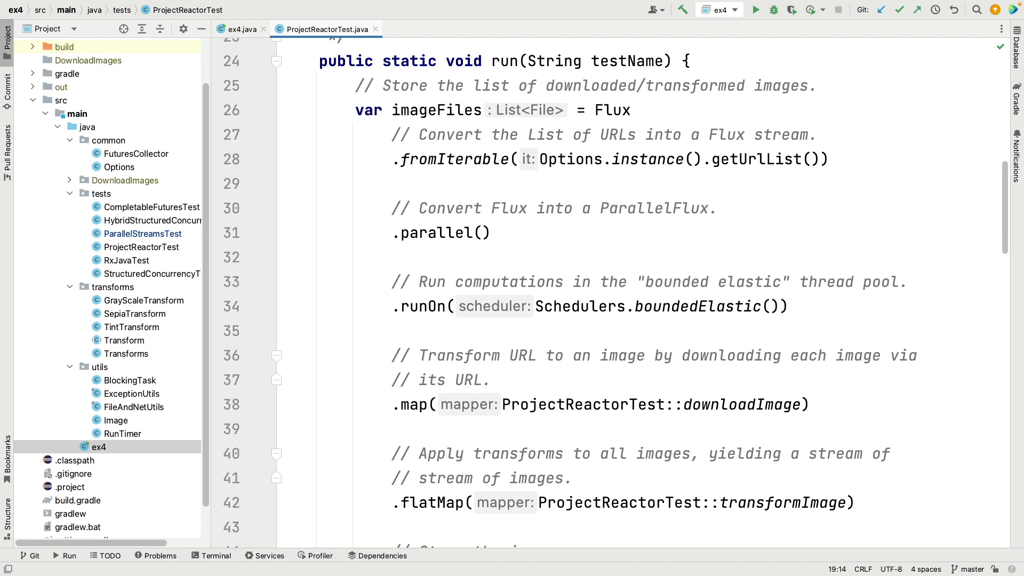
pyautogui.scroll(-2, 607, 288)
pyautogui.scroll(-2, 608, 288)
pyautogui.scroll(-2, 608, 288)
pyautogui.scroll(-2, 609, 288)
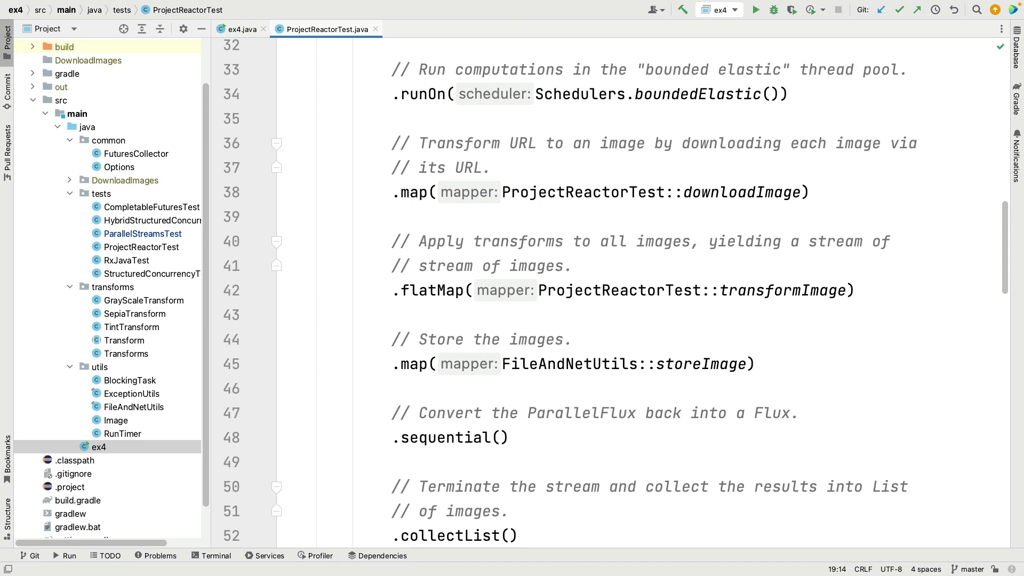
pyautogui.doubleClick(711, 198)
pyautogui.hotkey('ctrl', 'b')
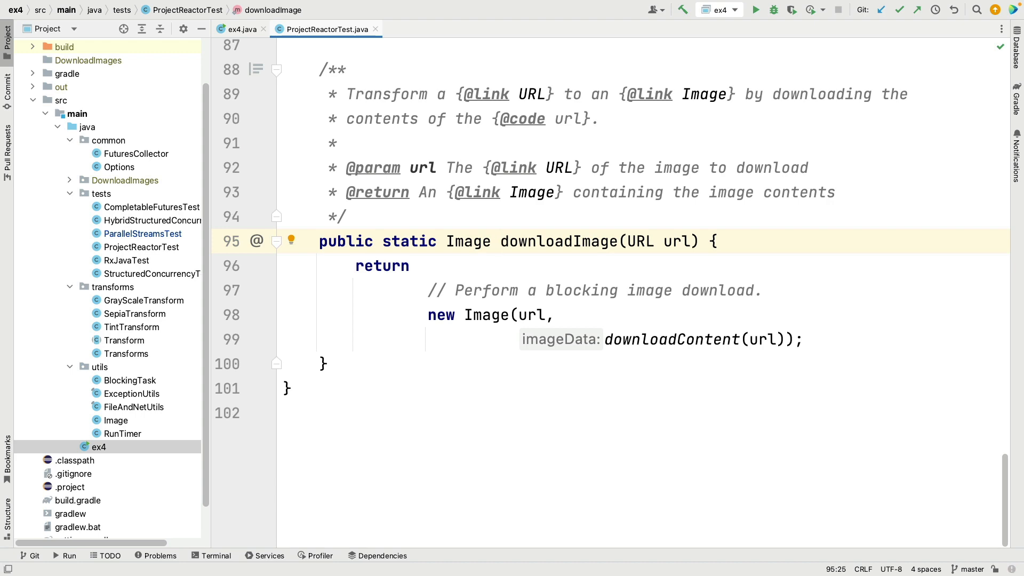
pyautogui.hotkey('ctrl', 'b')
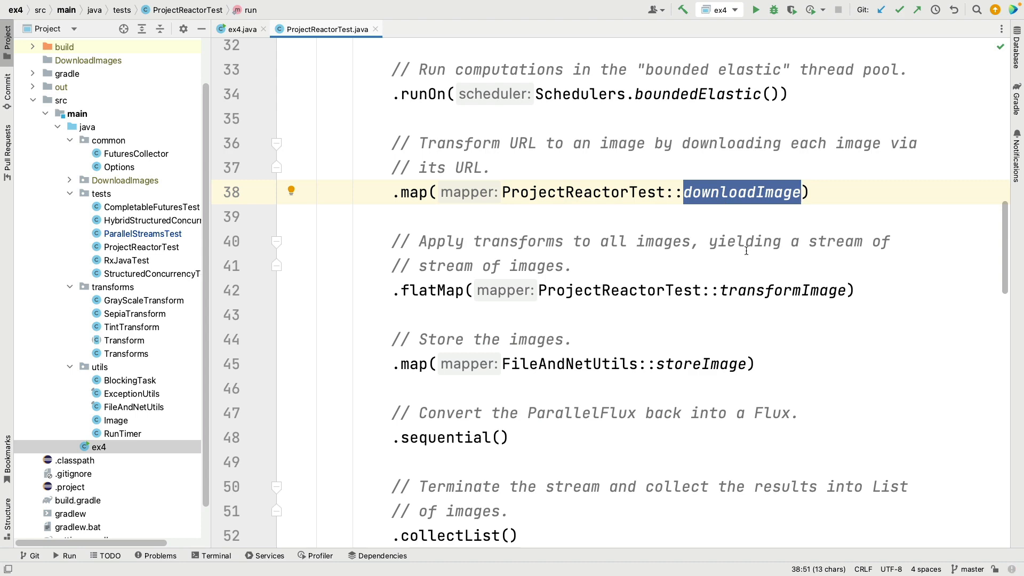
pyautogui.doubleClick(755, 289)
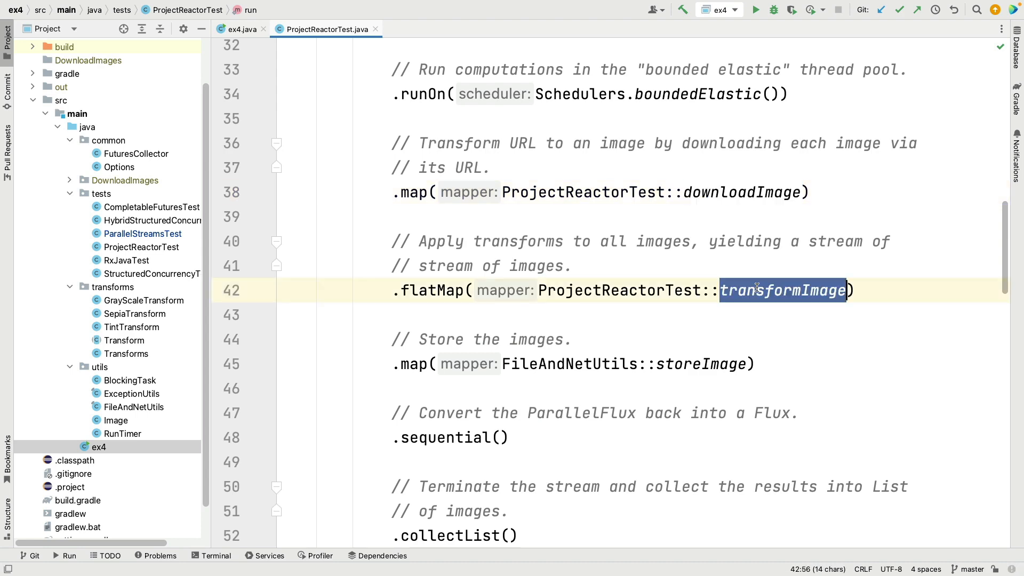
pyautogui.hotkey('ctrl', 'b')
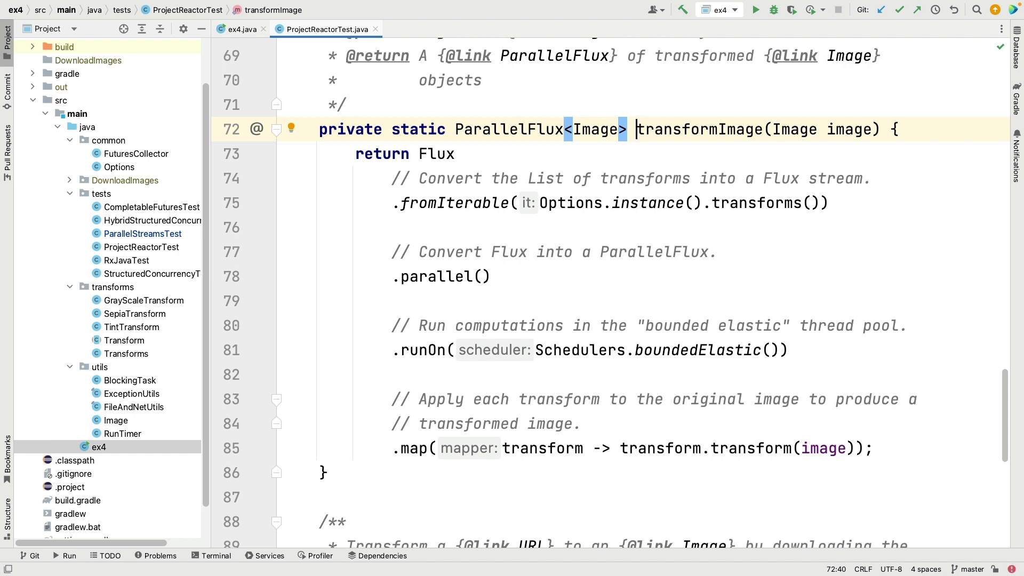
pyautogui.hotkey('ctrl', 'alt', 'Left')
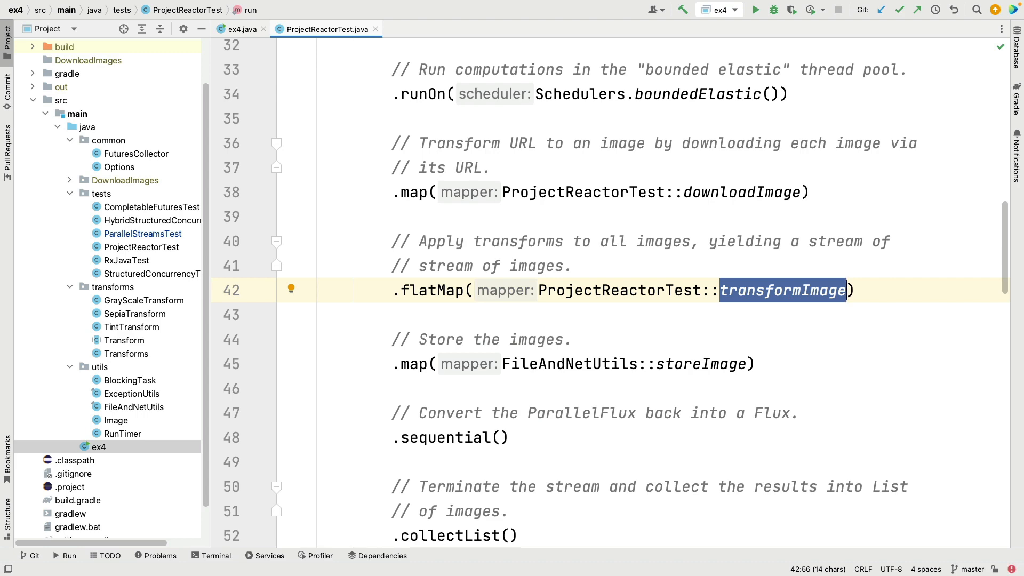
# Revisit the transformImage definition and come back to its call in the pipeline
pyautogui.hotkey('ctrl', 'b')
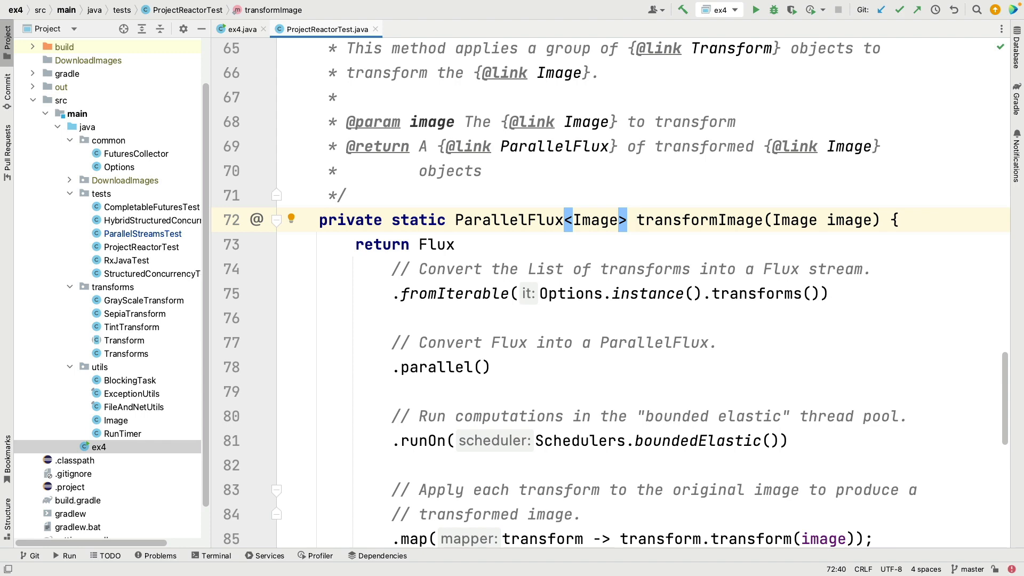
pyautogui.scroll(-1, 607, 320)
pyautogui.hotkey('ctrl', 'alt', 'Left')
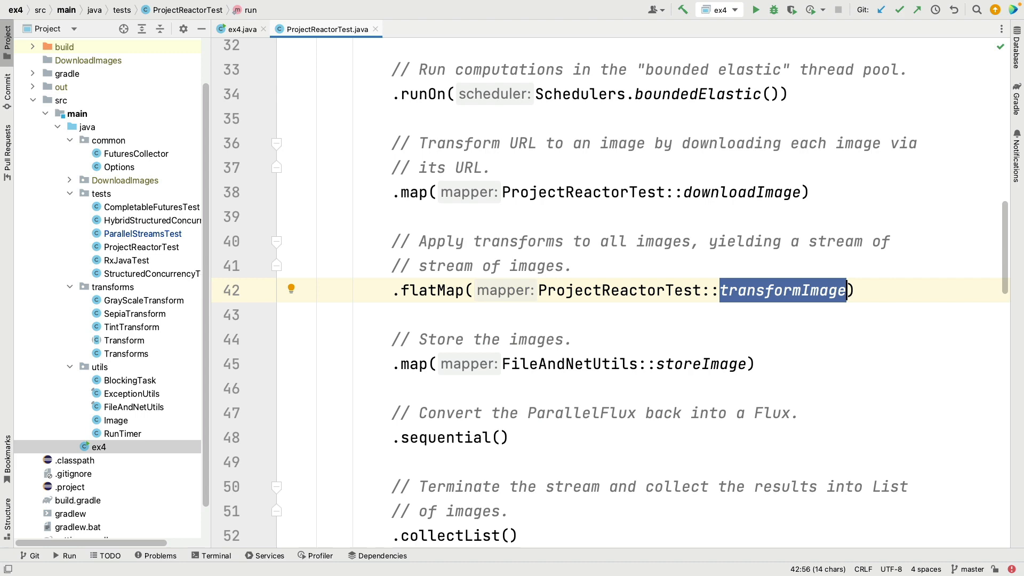
# Inspect storeImage's declaration in FileAndNetUtils.java and return to its call in ProjectReactorTest
pyautogui.doubleClick(723, 364)
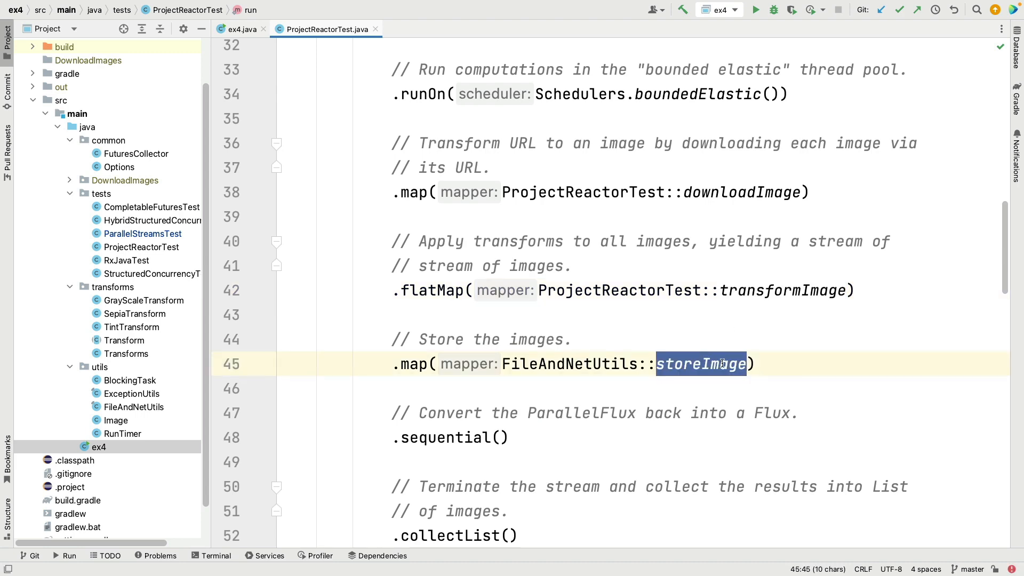
pyautogui.hotkey('ctrl', 'b')
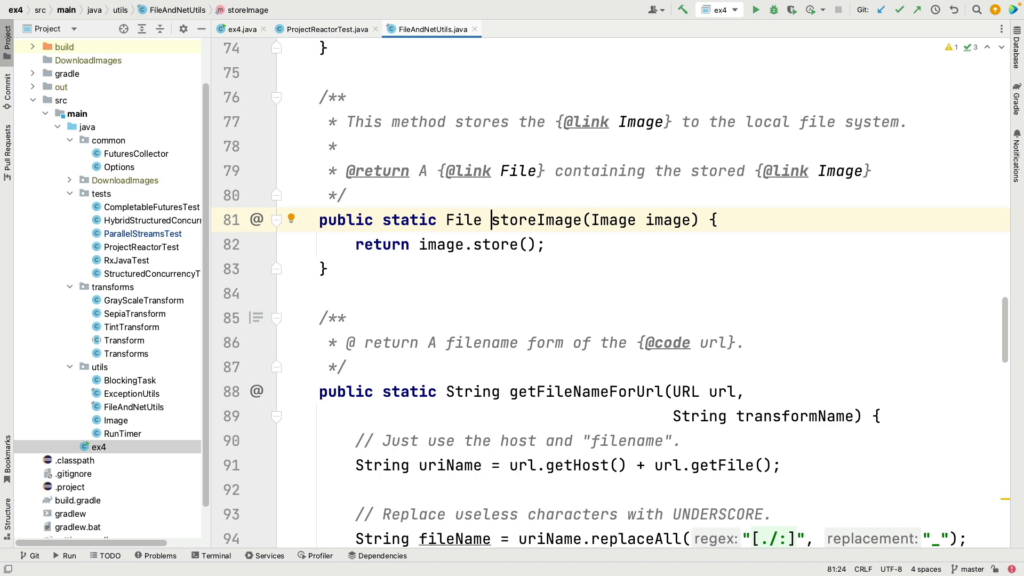
pyautogui.hotkey('ctrl', 'alt', 'Left')
pyautogui.hotkey('ctrl', 'alt', 'Left')
pyautogui.hotkey('ctrl', 'alt', 'Right')
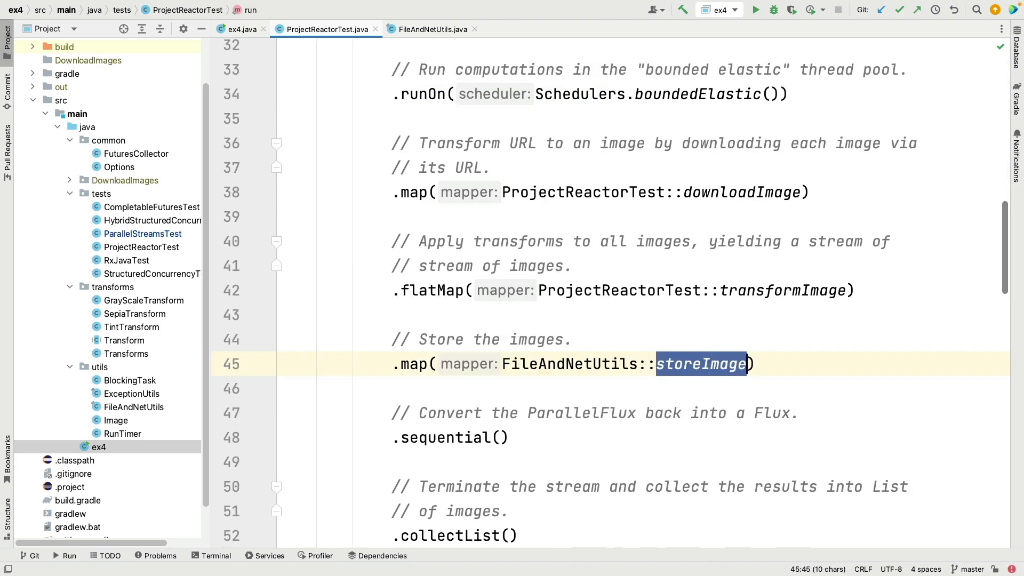
pyautogui.scroll(-3, 608, 288)
pyautogui.scroll(-2, 608, 288)
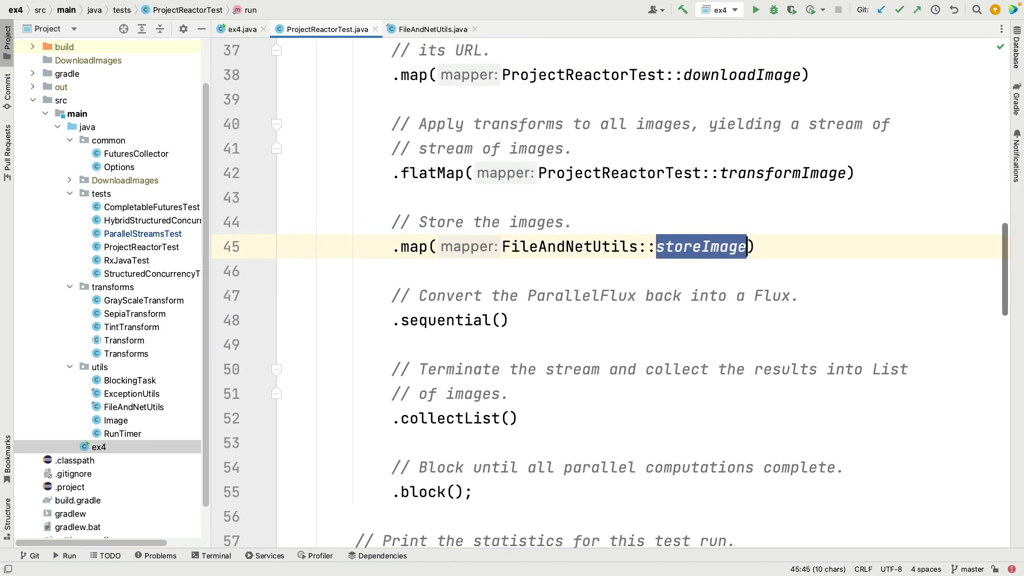
pyautogui.scroll(1, 710, 347)
pyautogui.scroll(-4, 710, 346)
pyautogui.scroll(-1, 710, 346)
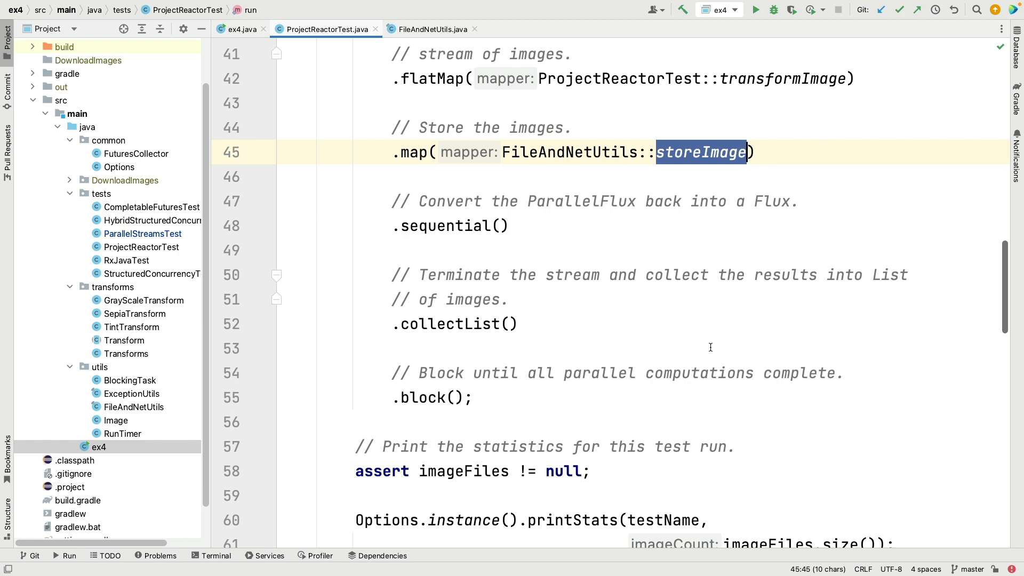
pyautogui.doubleClick(468, 226)
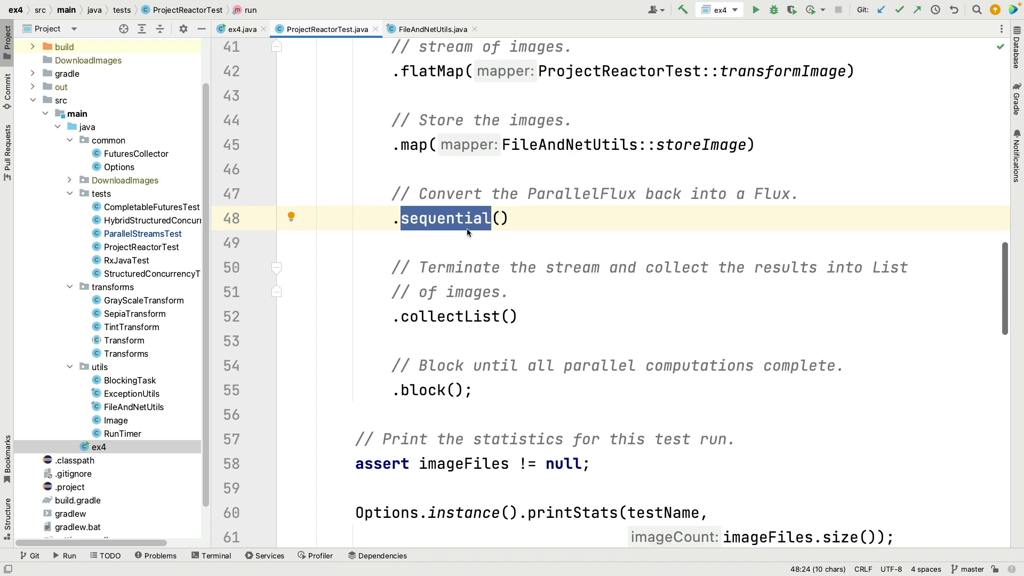
pyautogui.scroll(-2, 466, 228)
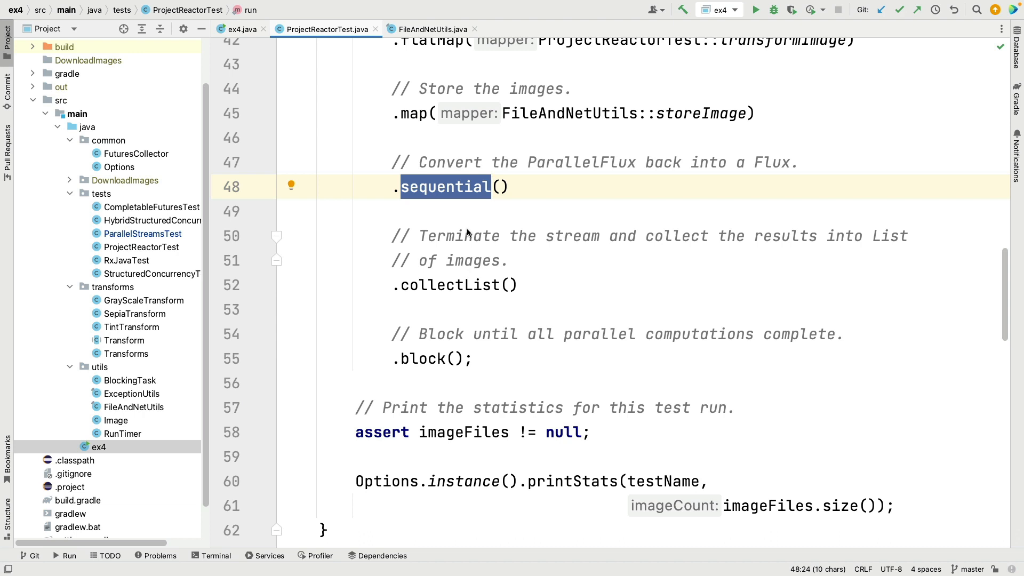
pyautogui.scroll(5, 466, 232)
pyautogui.scroll(5, 466, 232)
pyautogui.scroll(5, 467, 232)
pyautogui.scroll(5, 466, 232)
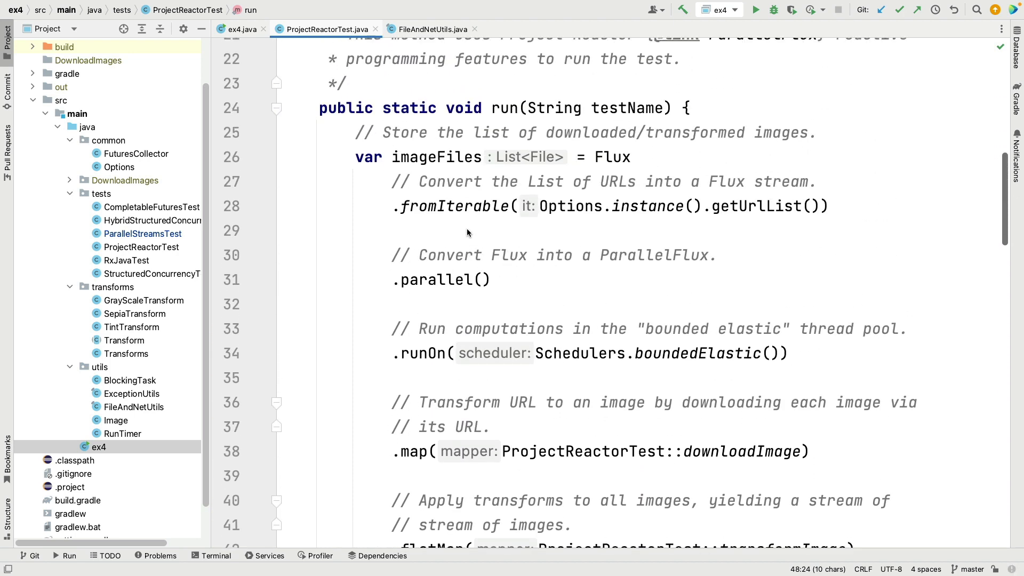
pyautogui.scroll(-2, 467, 232)
pyautogui.scroll(-2, 466, 233)
pyautogui.scroll(-2, 466, 232)
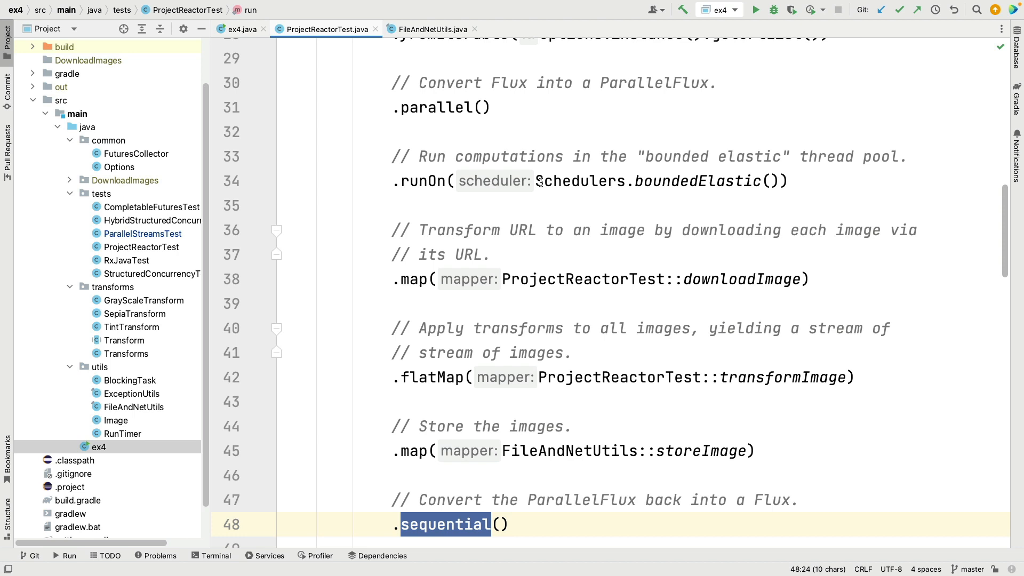
pyautogui.click(415, 180)
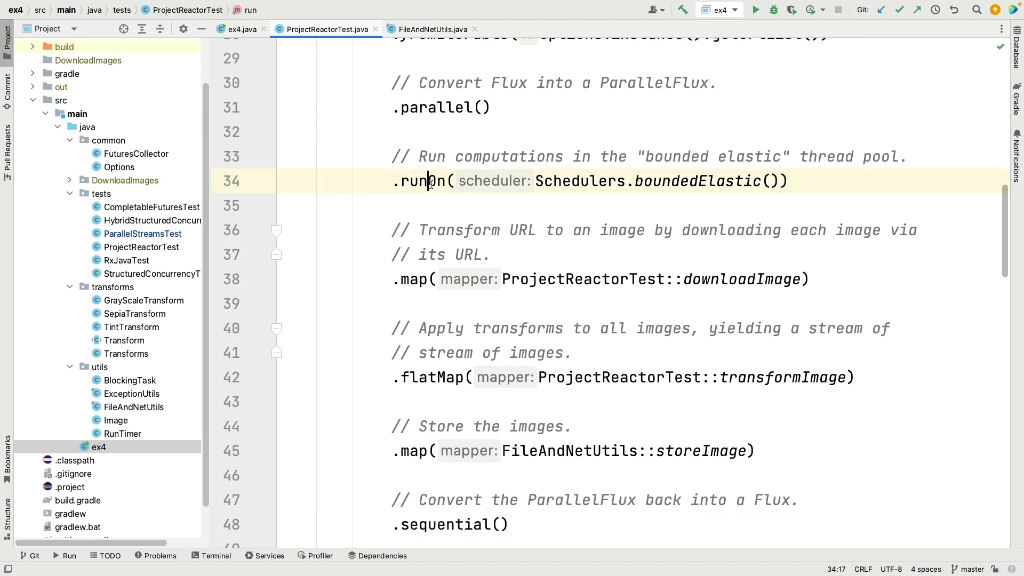
pyautogui.doubleClick(416, 181)
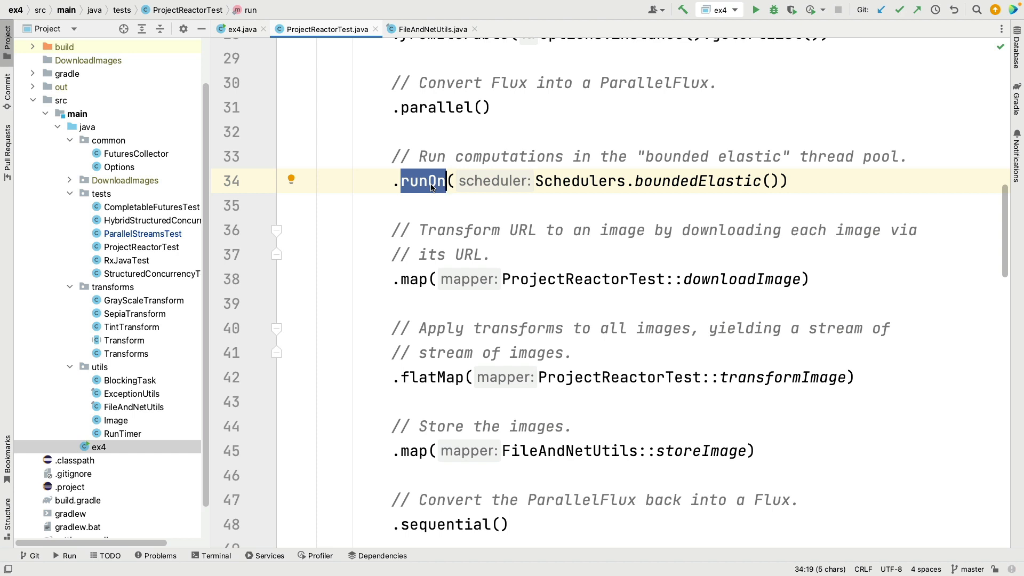
# Run the ex4 configuration to time all six implementations, fastest to slowest
pyautogui.click(756, 9)
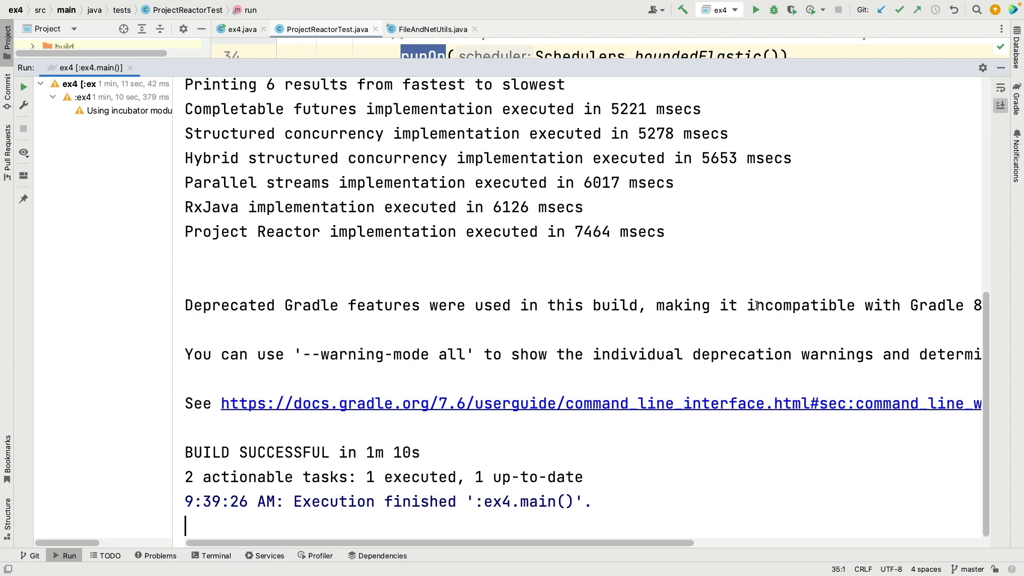
pyautogui.scroll(2, 868, 330)
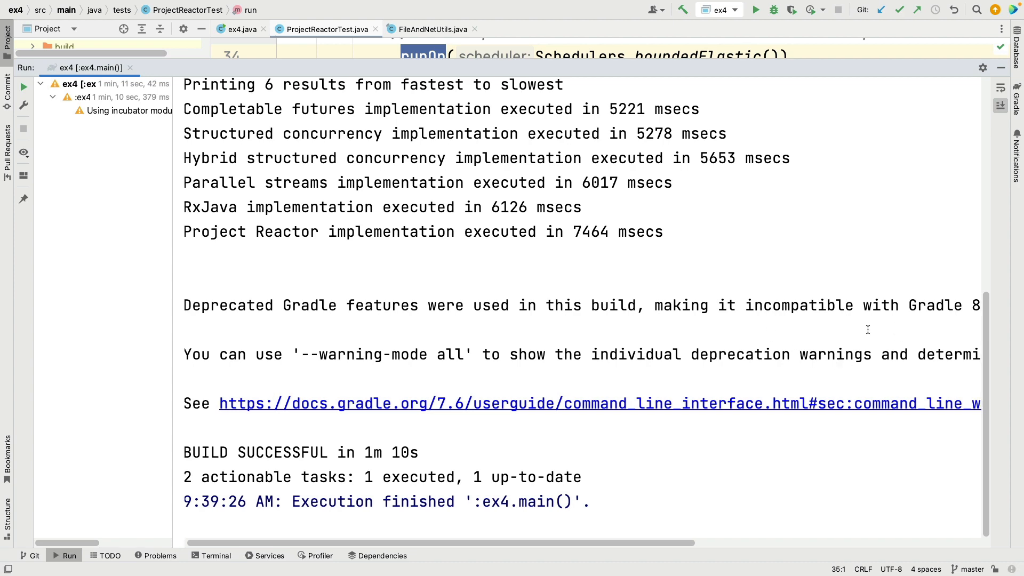
pyautogui.scroll(2, 867, 331)
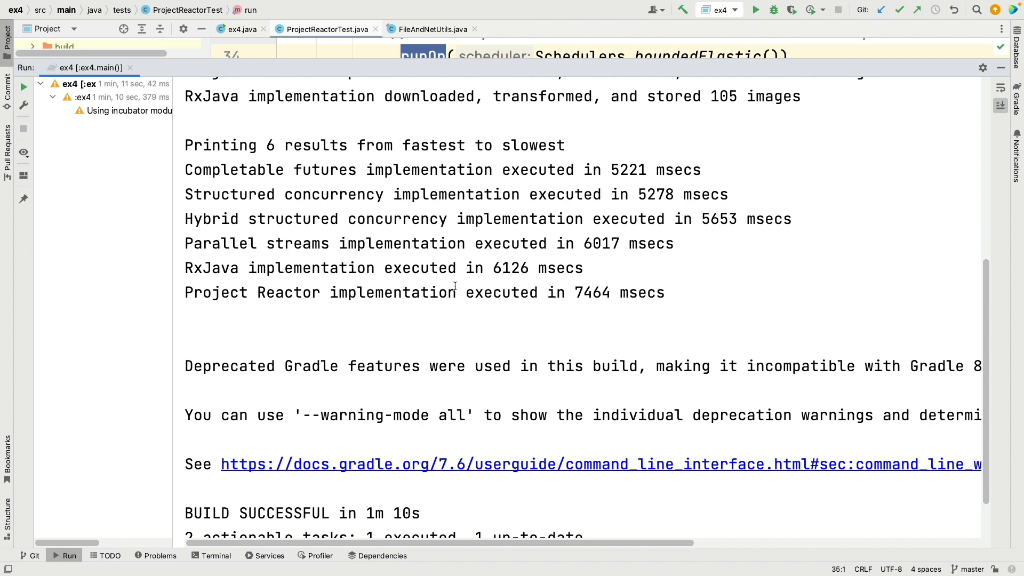
pyautogui.click(430, 293)
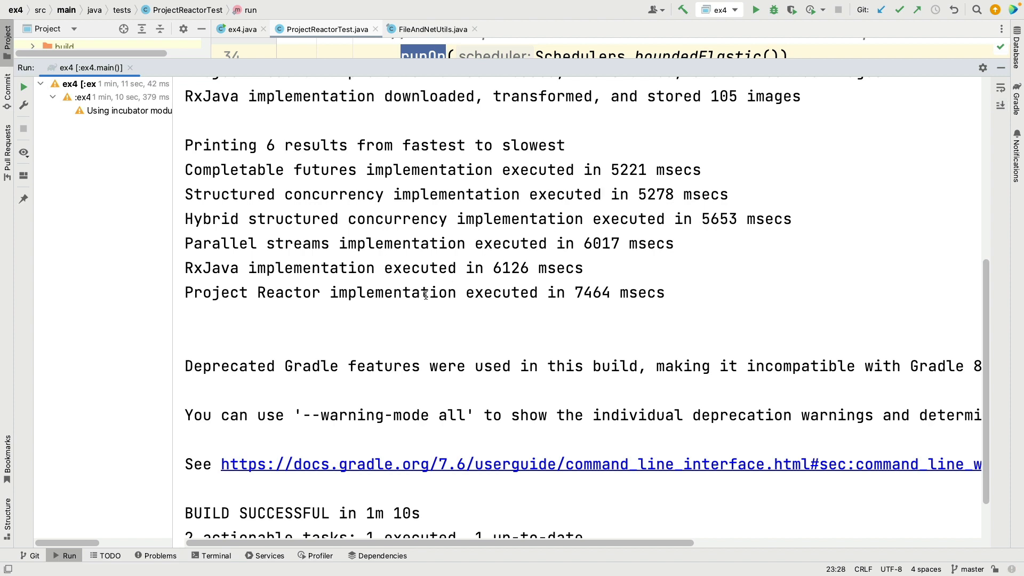